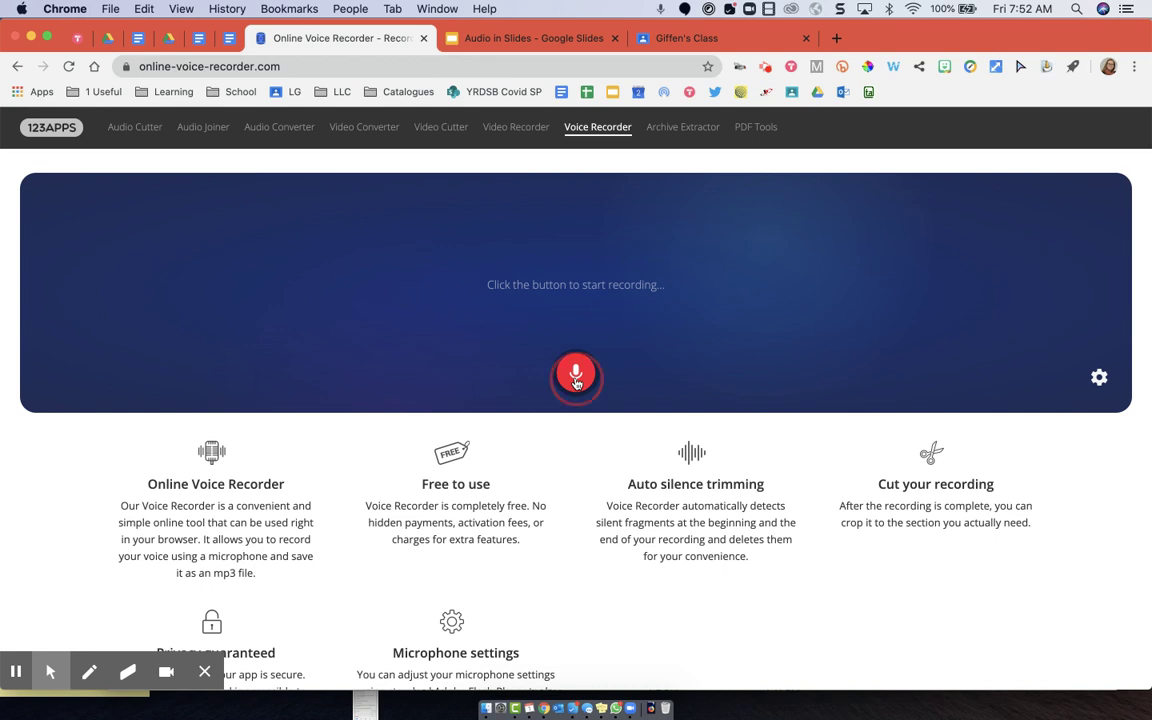
Step: Record a 22-second spoken instruction message from the microphone in Online Voice Recorder
left_click(575, 375)
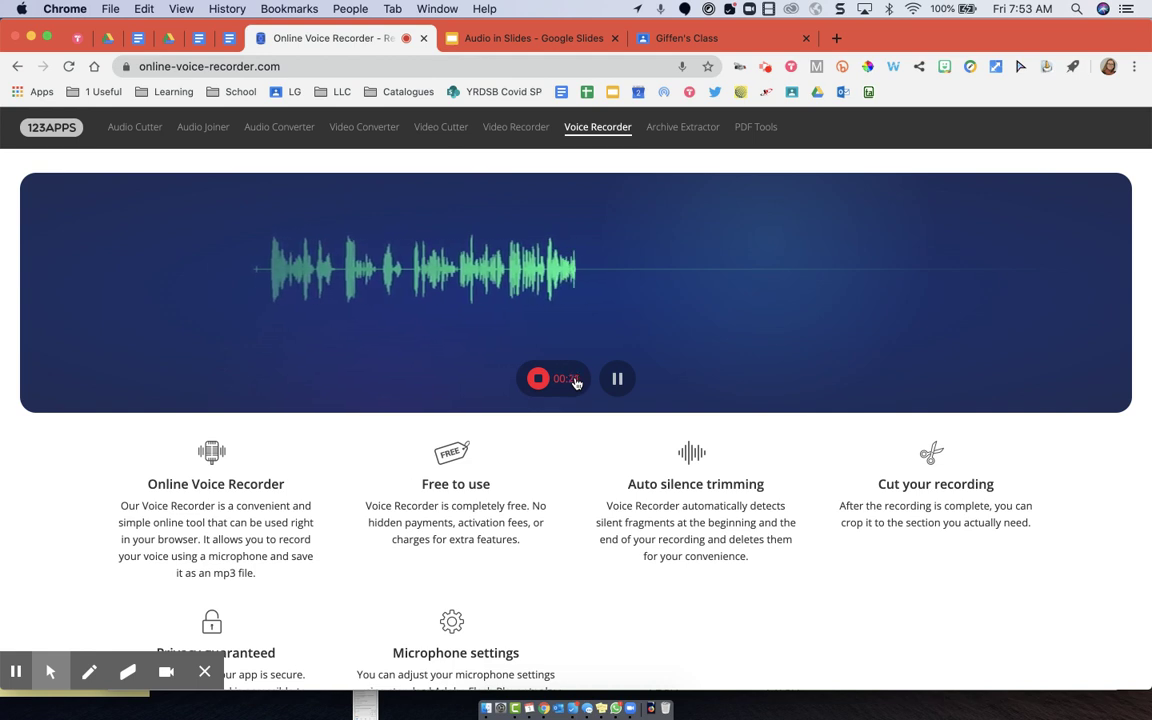
left_click(576, 383)
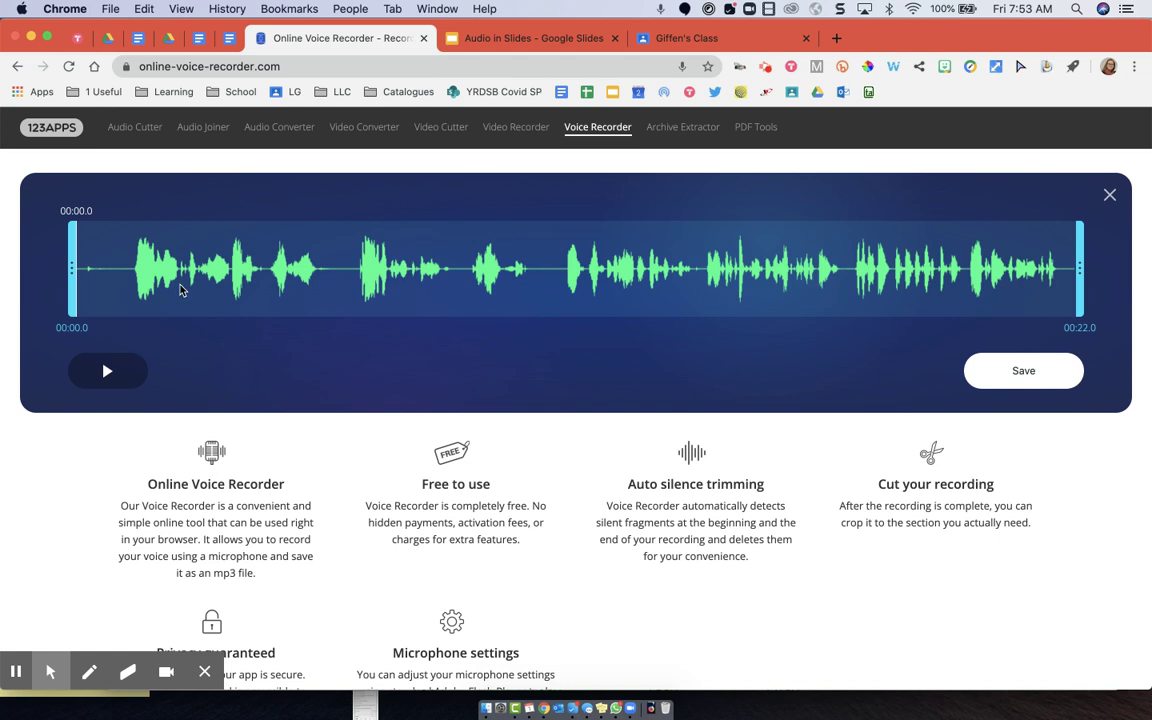
Step: Trim the very start of the 22-second clip and save it as an mp3 download
mouse_move(72, 268)
left_mouse_down()
mouse_move(180, 272)
mouse_move(77, 277)
left_mouse_up()
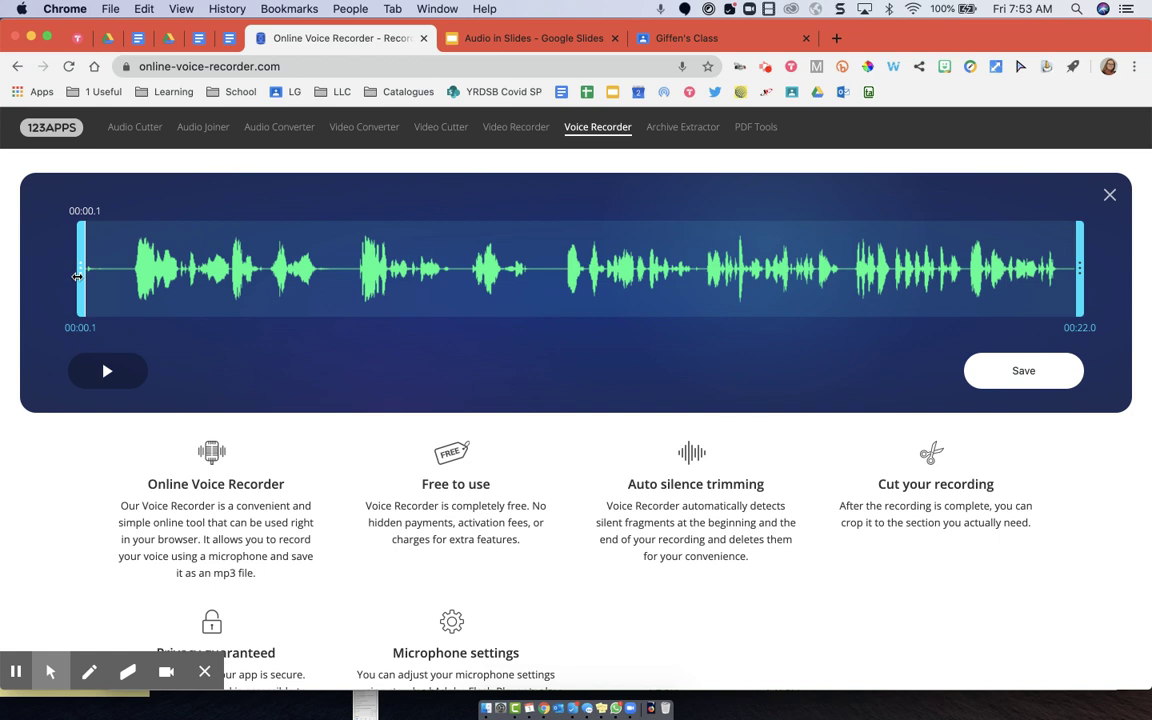
left_click(1042, 377)
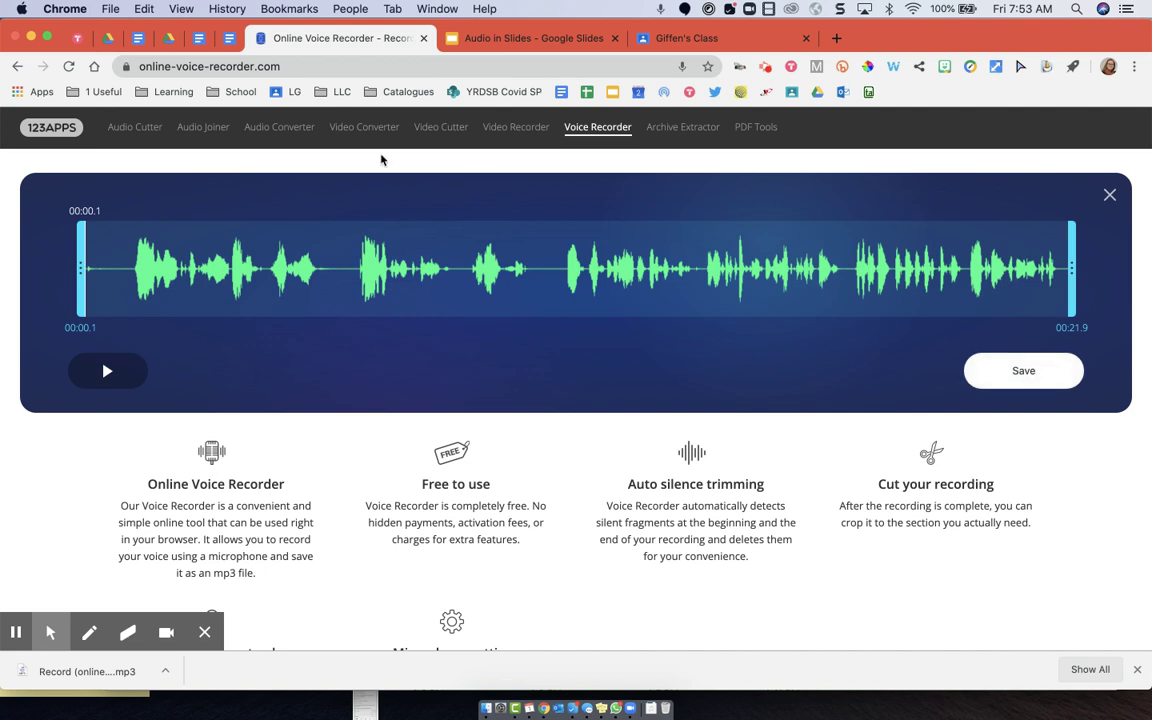
left_click(108, 40)
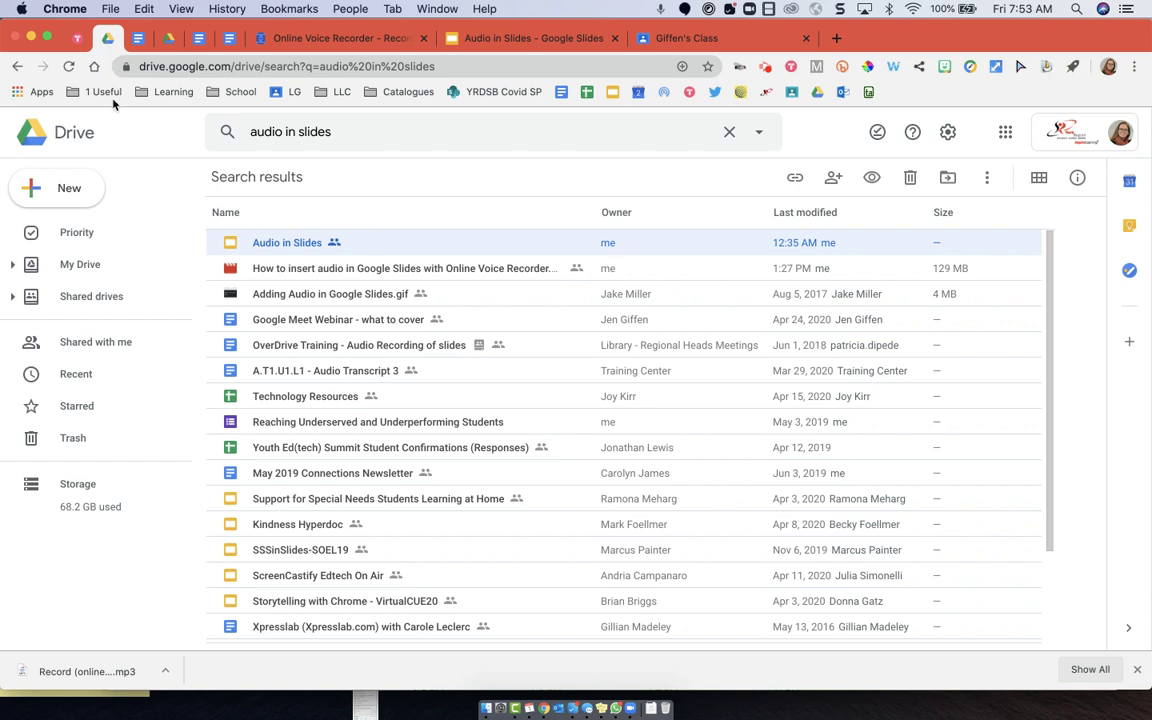
Step: Go to My Drive and open the Audio Recordings folder holding the earlier mp3
left_click(77, 270)
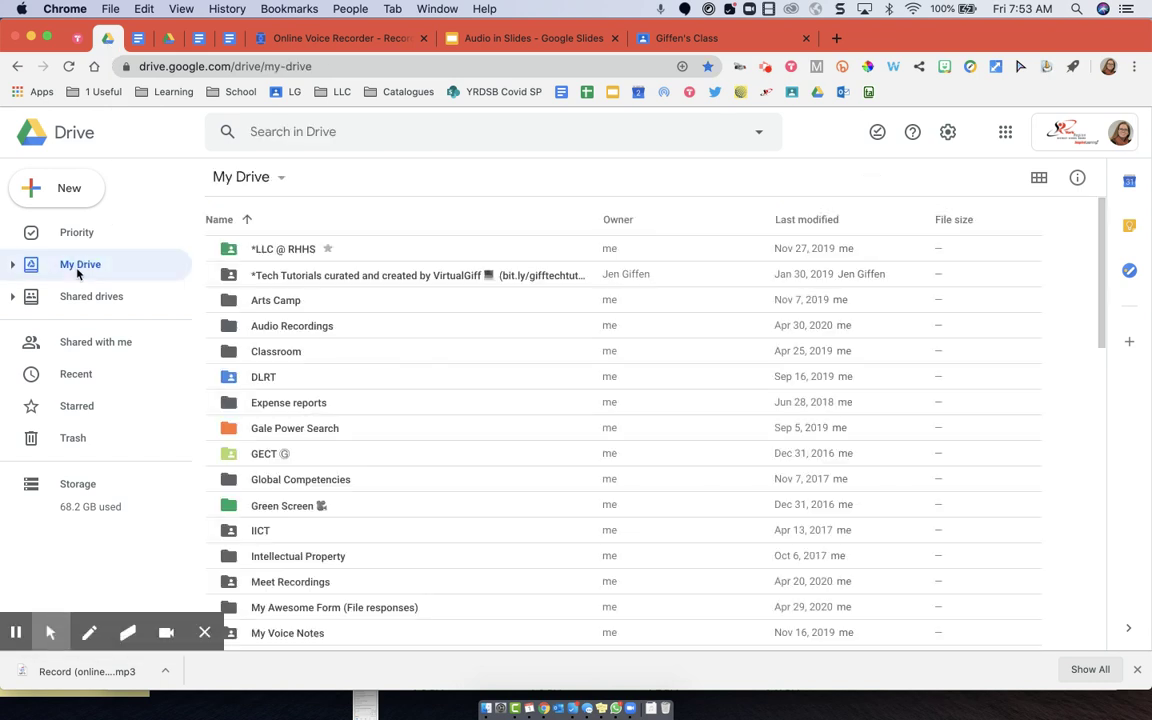
left_click(272, 327)
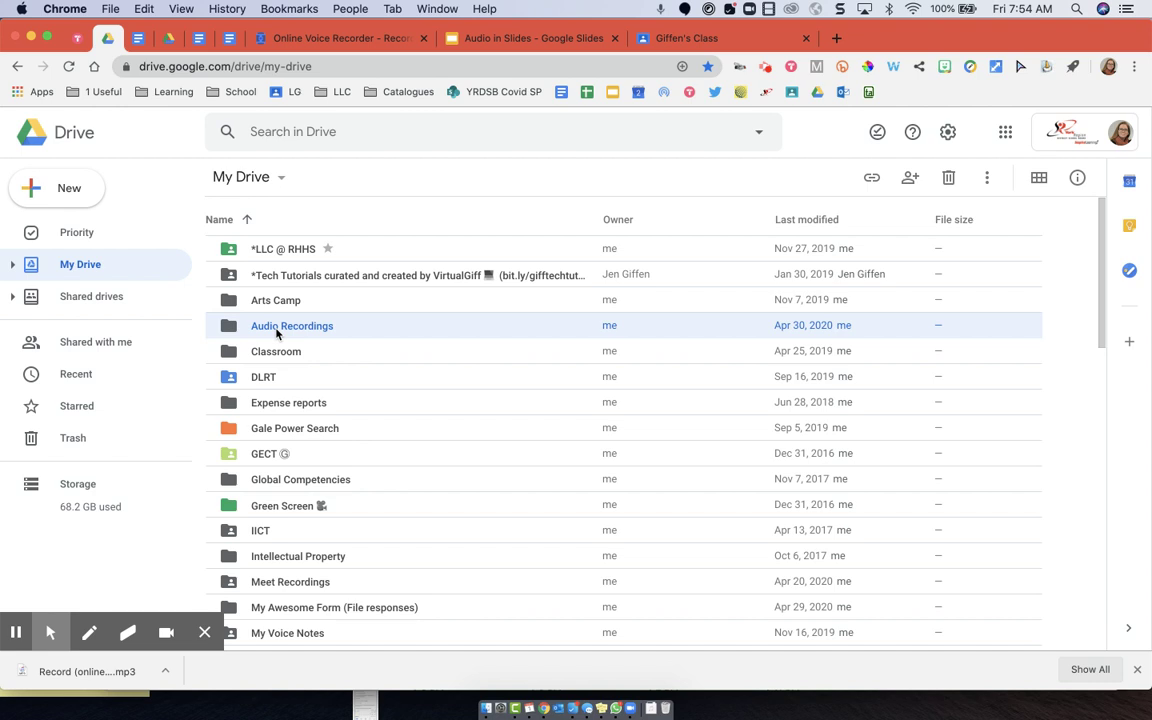
double_click(278, 333)
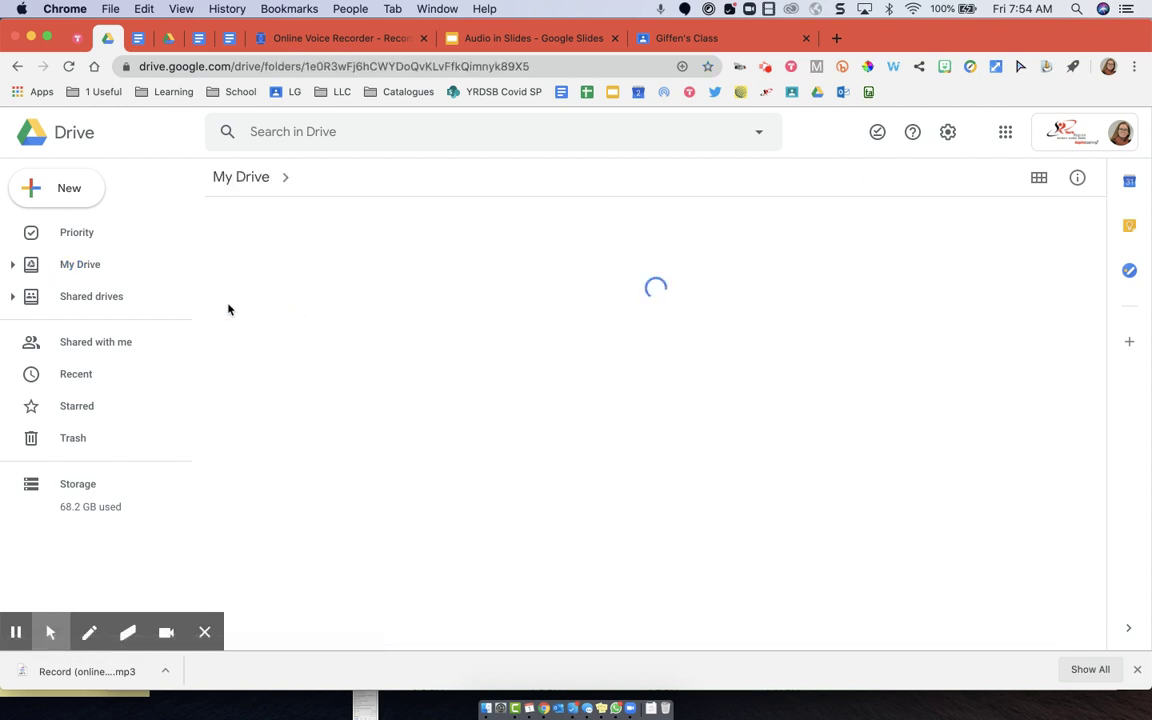
left_click(82, 197)
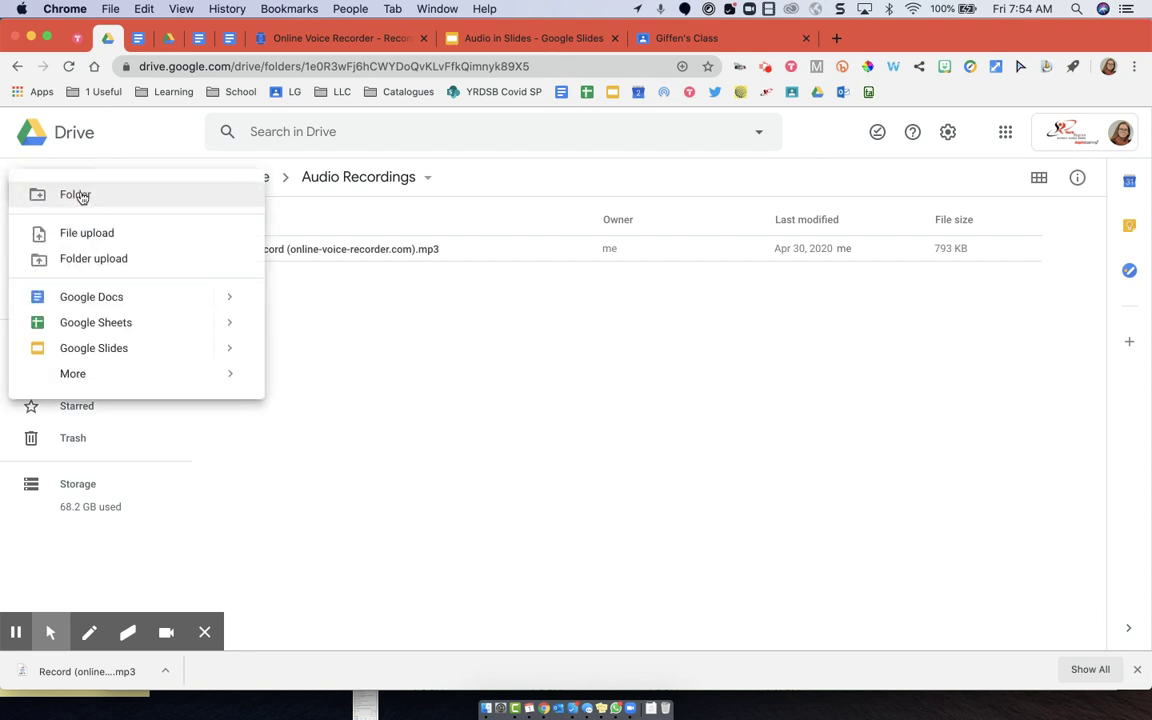
Step: Upload 'Record (online-voice-recorder.com) (1).mp3' to Audio Recordings, keeping it as a separate file
left_click(85, 238)
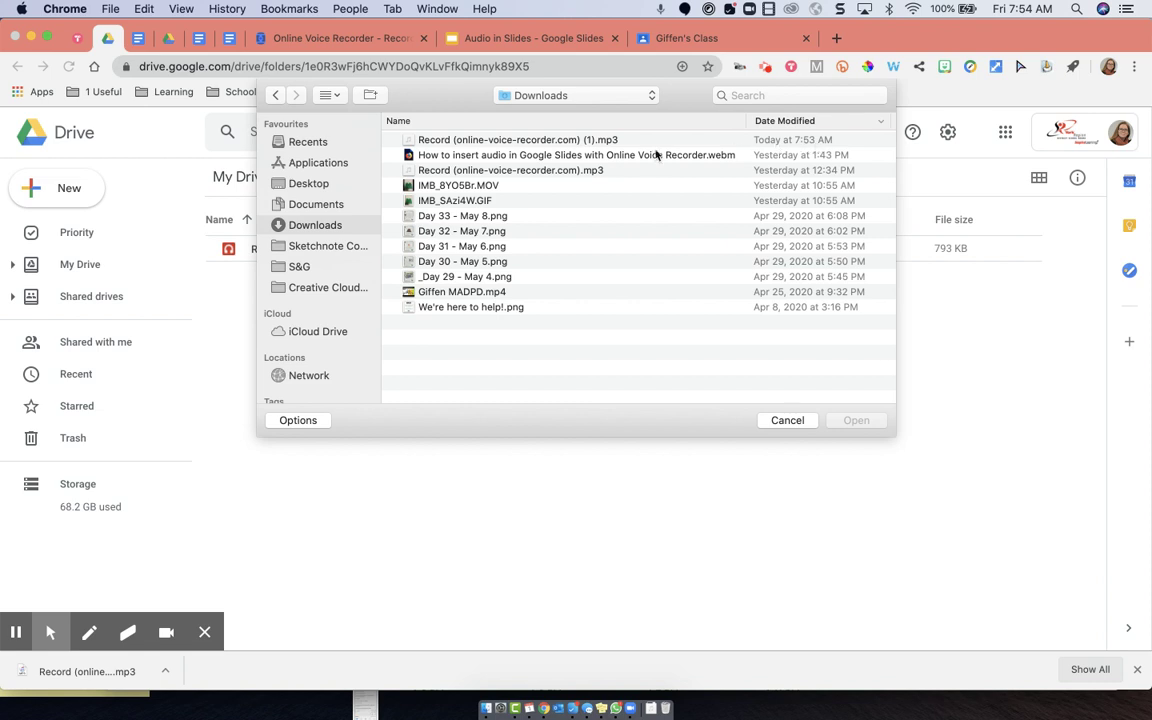
left_click(588, 140)
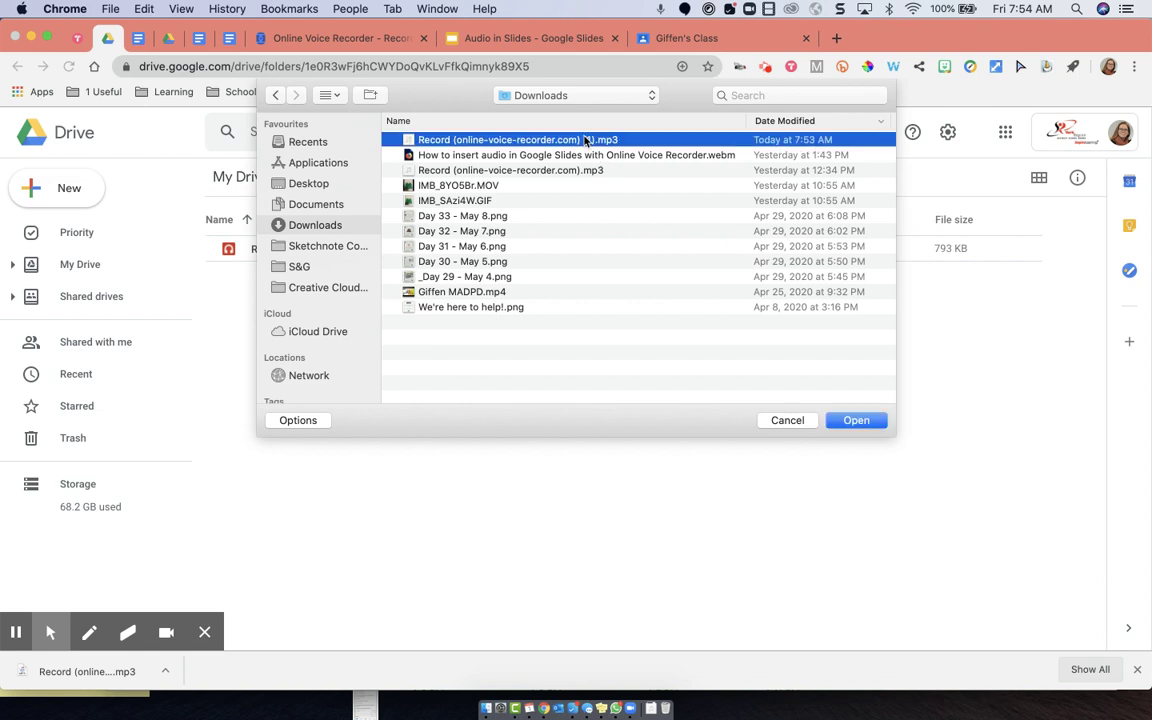
left_click(855, 421)
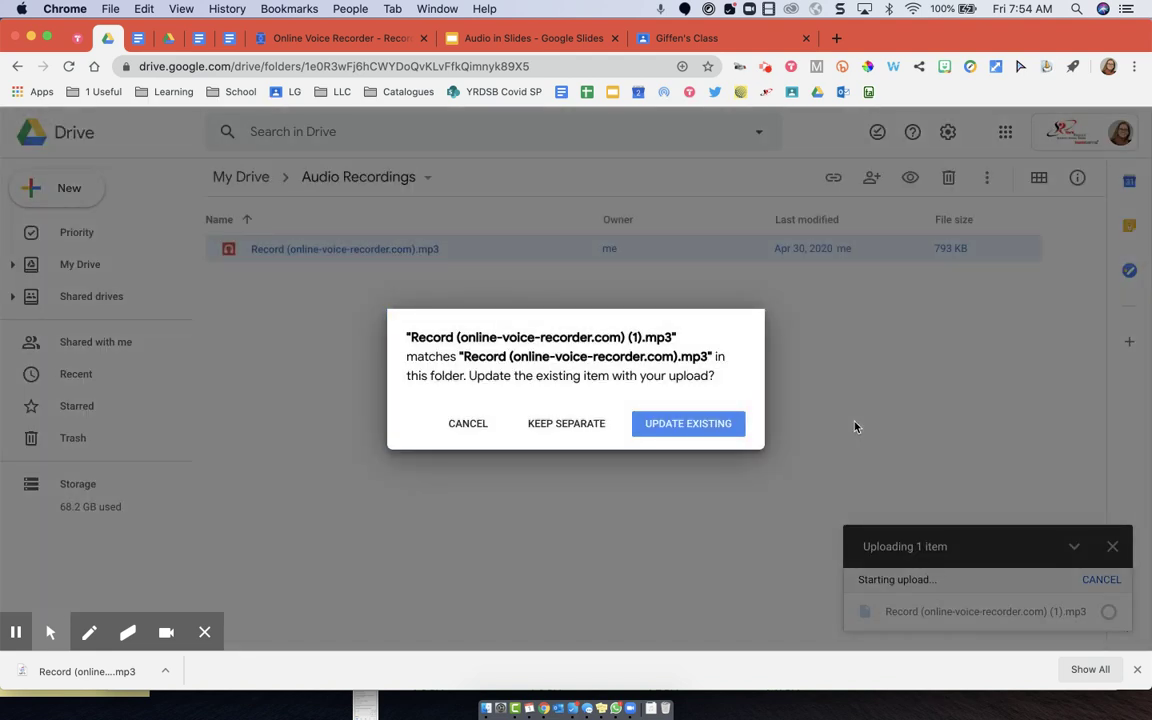
left_click(590, 425)
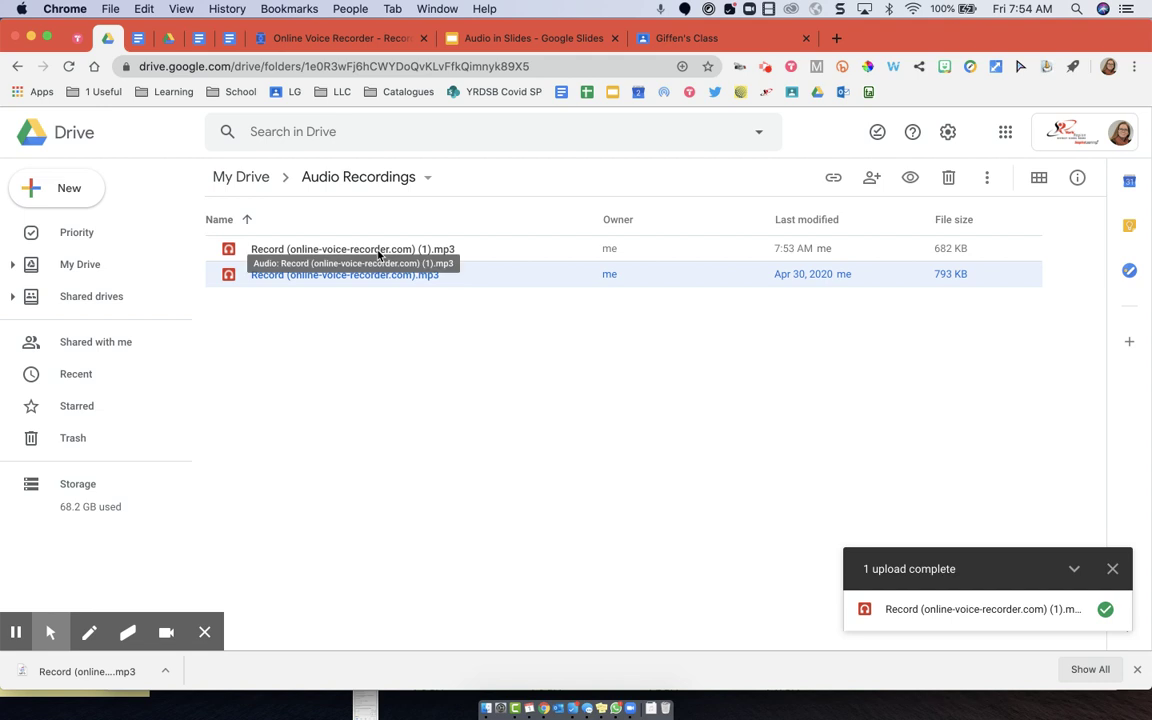
left_click(505, 40)
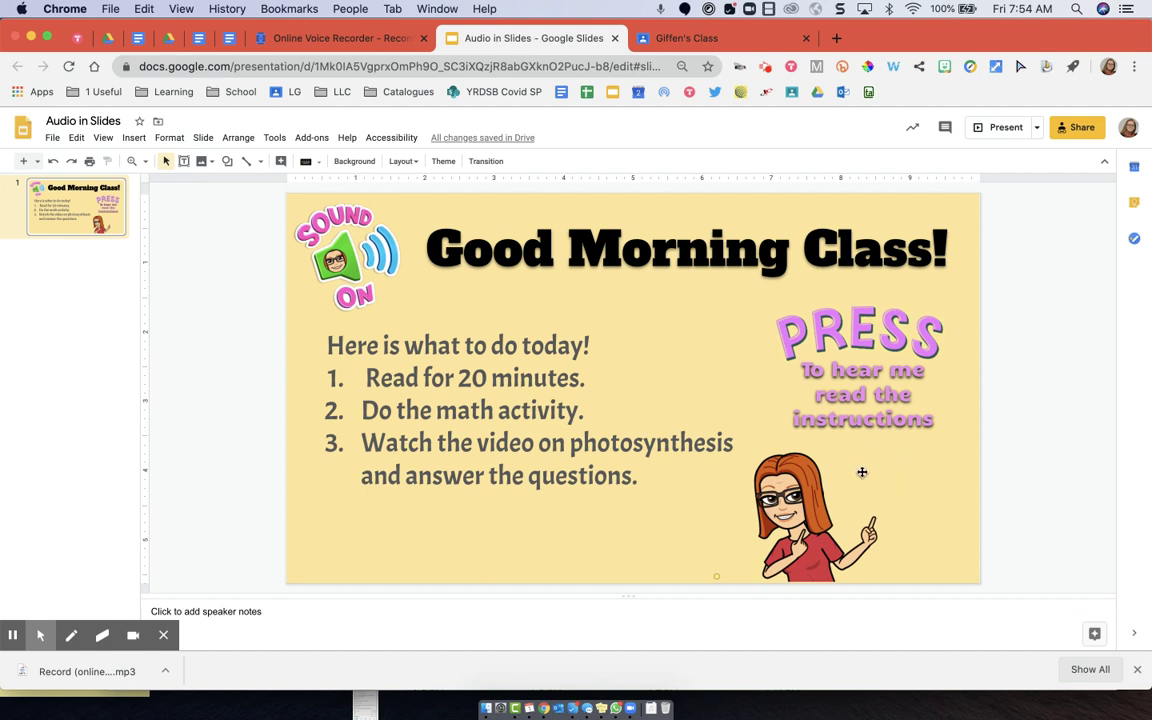
Step: Insert the newly uploaded Record mp3 from Drive as audio on the Good Morning Class! slide
left_click(134, 138)
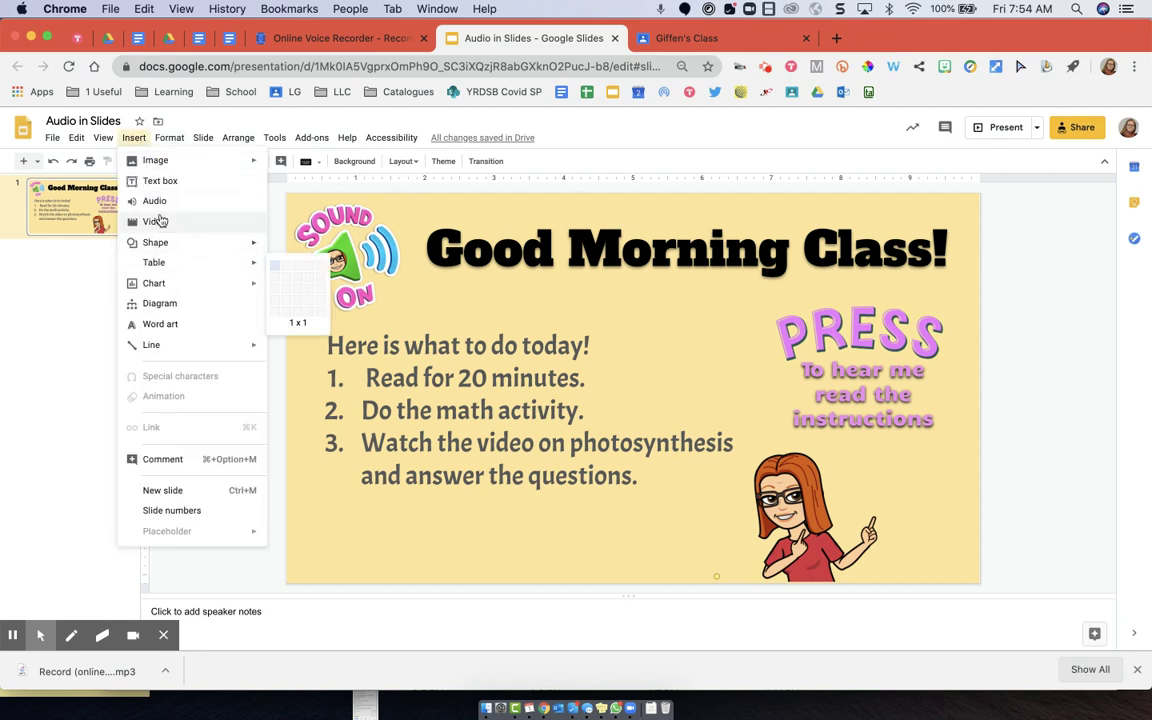
left_click(160, 200)
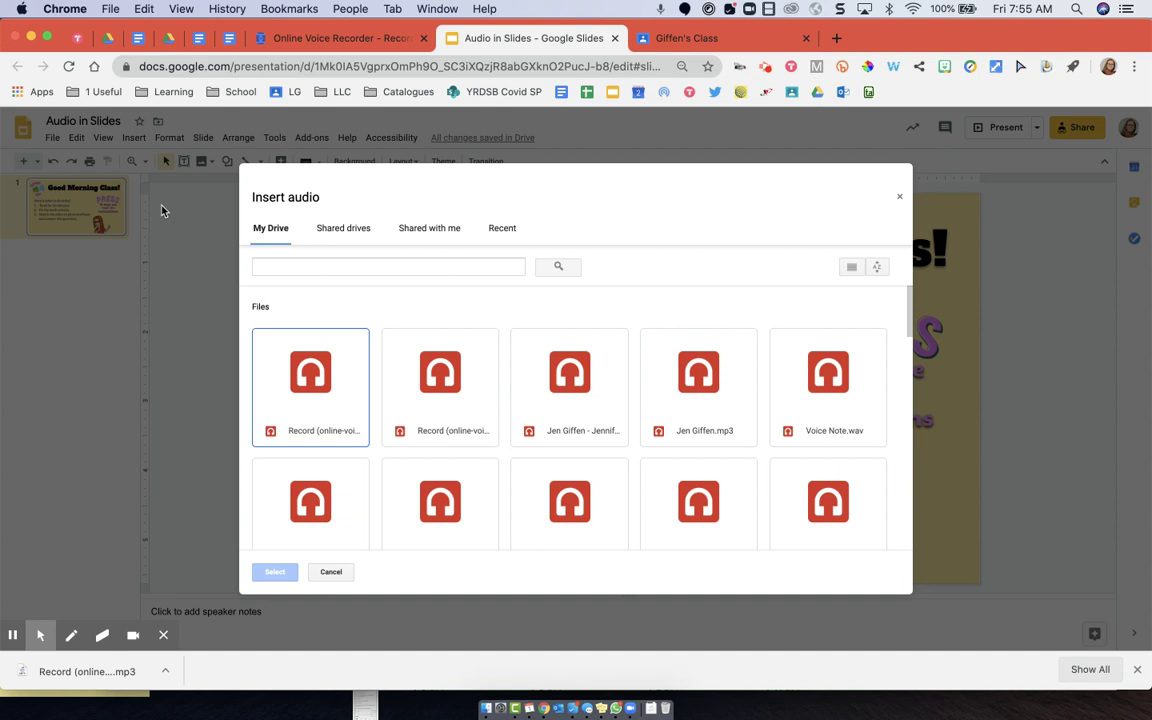
left_click(304, 395)
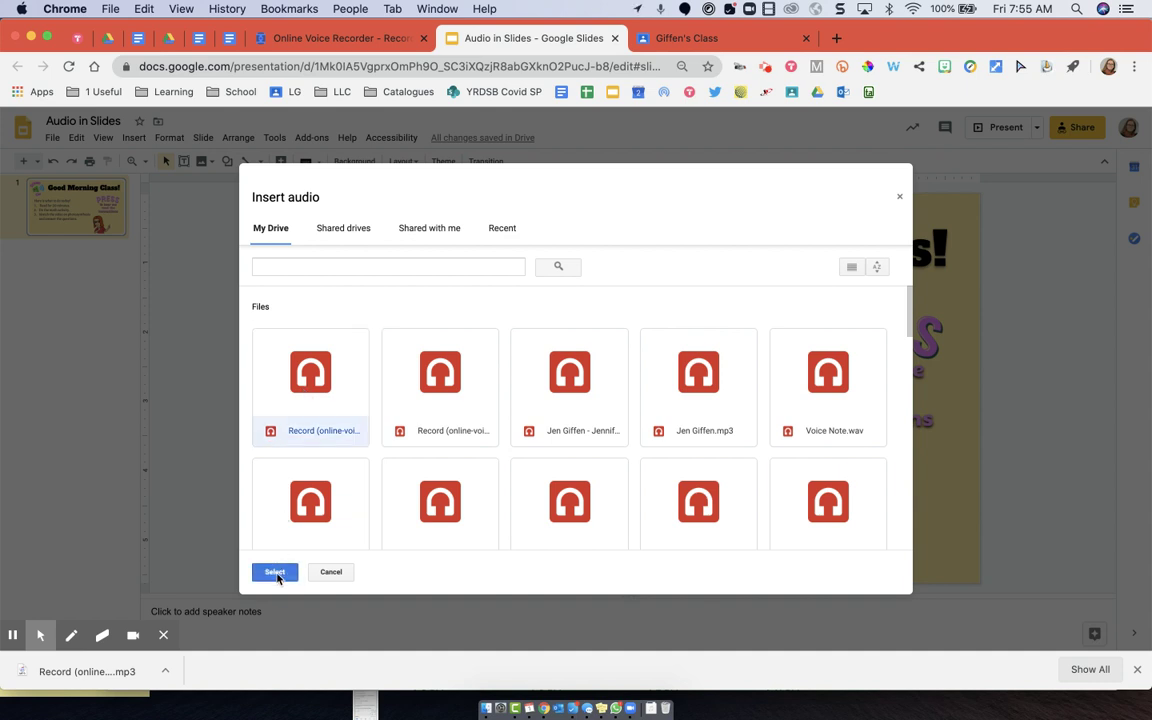
left_click(275, 572)
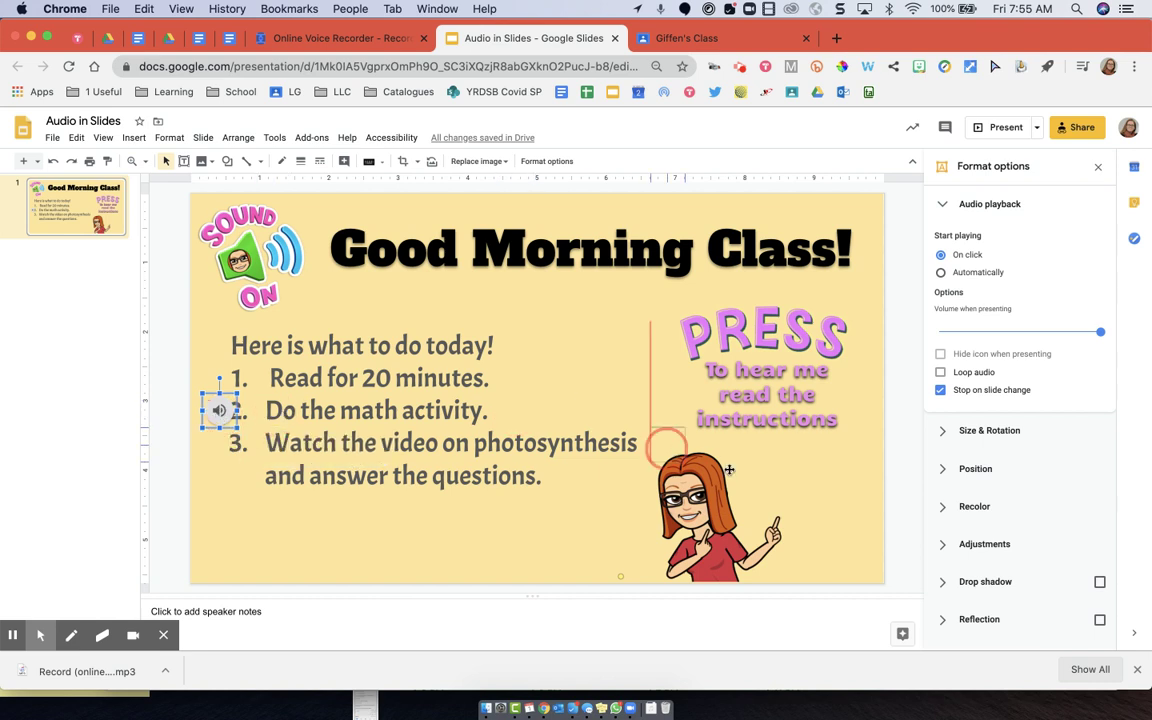
Step: Position the audio button beside the bitmoji under the PRESS caption, then deselect it
mouse_move(729, 469)
left_mouse_down()
mouse_move(784, 466)
mouse_move(845, 525)
left_mouse_up()
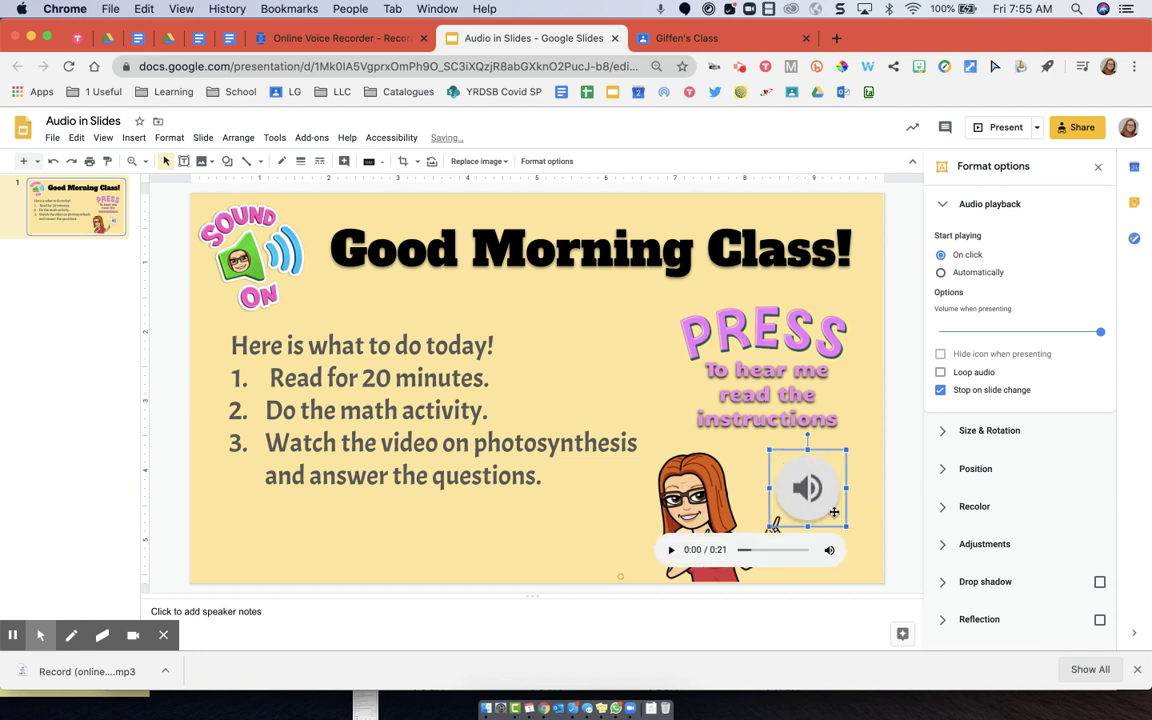
left_click_drag(808, 488, 798, 488)
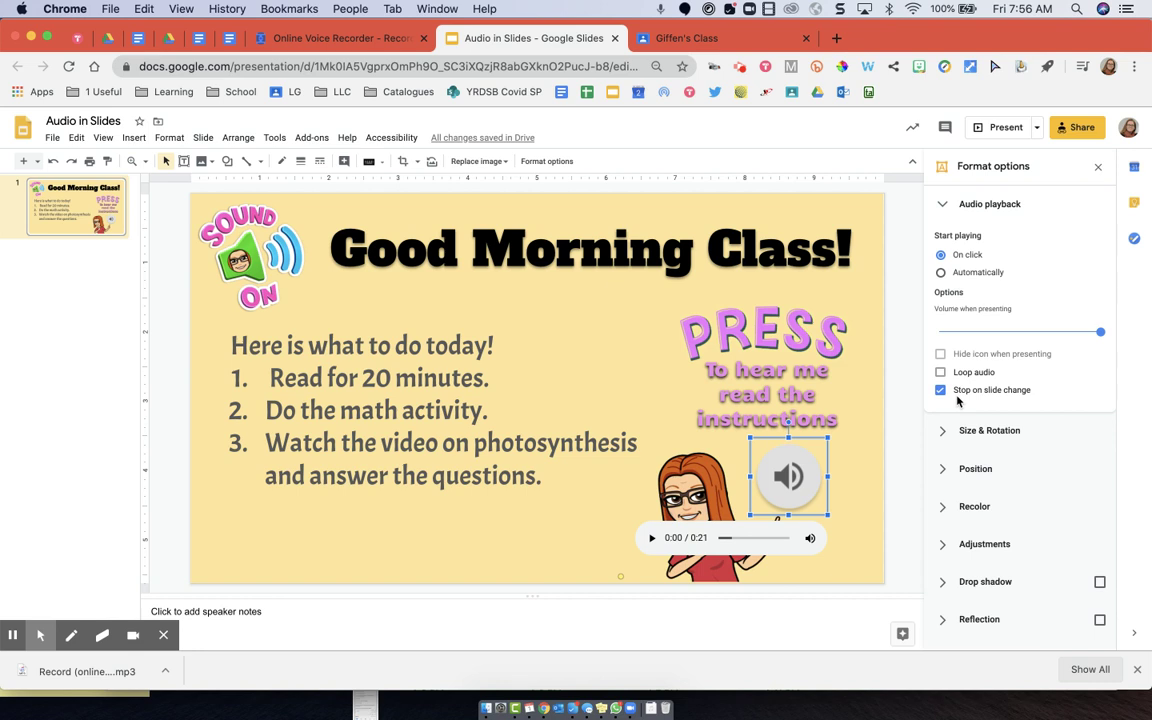
left_click(896, 420)
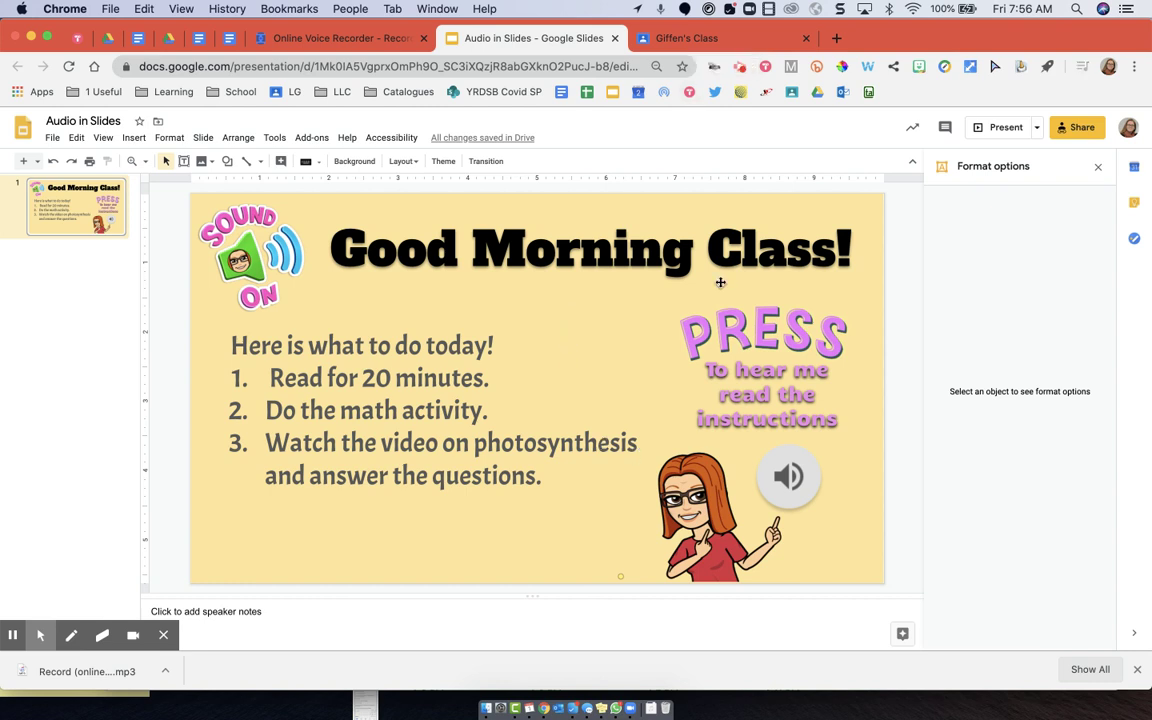
left_click(698, 42)
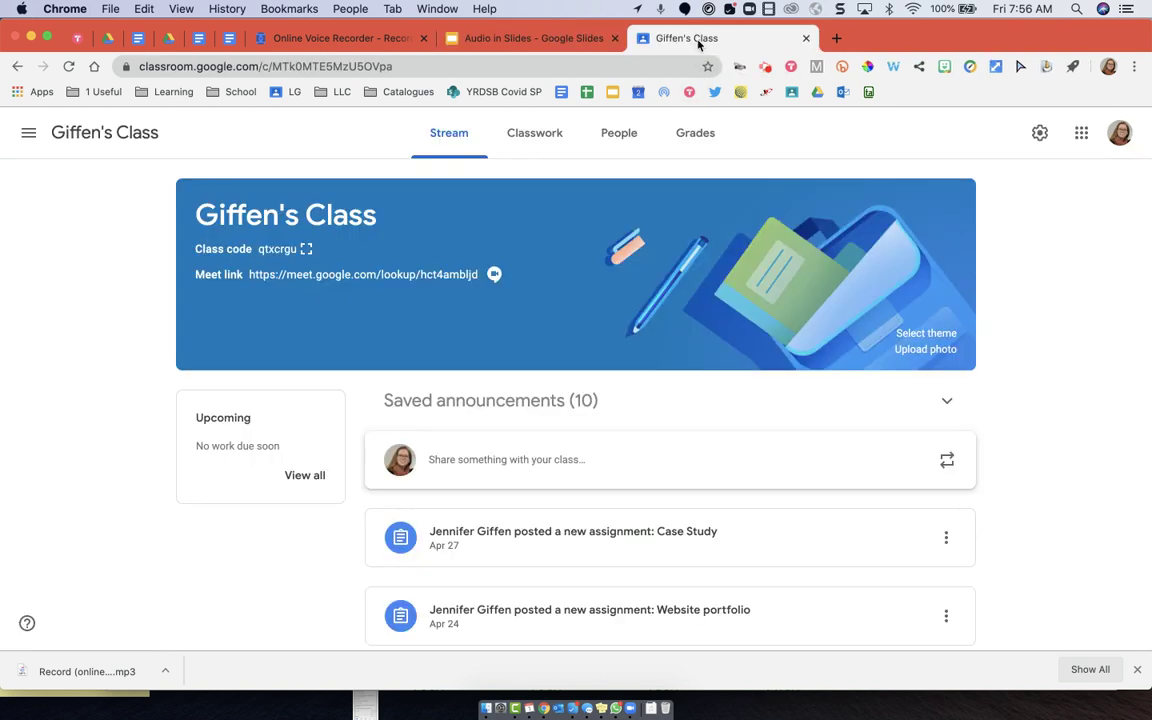
Step: Start a class announcement reading 'Here are today's instructions'
left_click(512, 459)
type("Here are ")
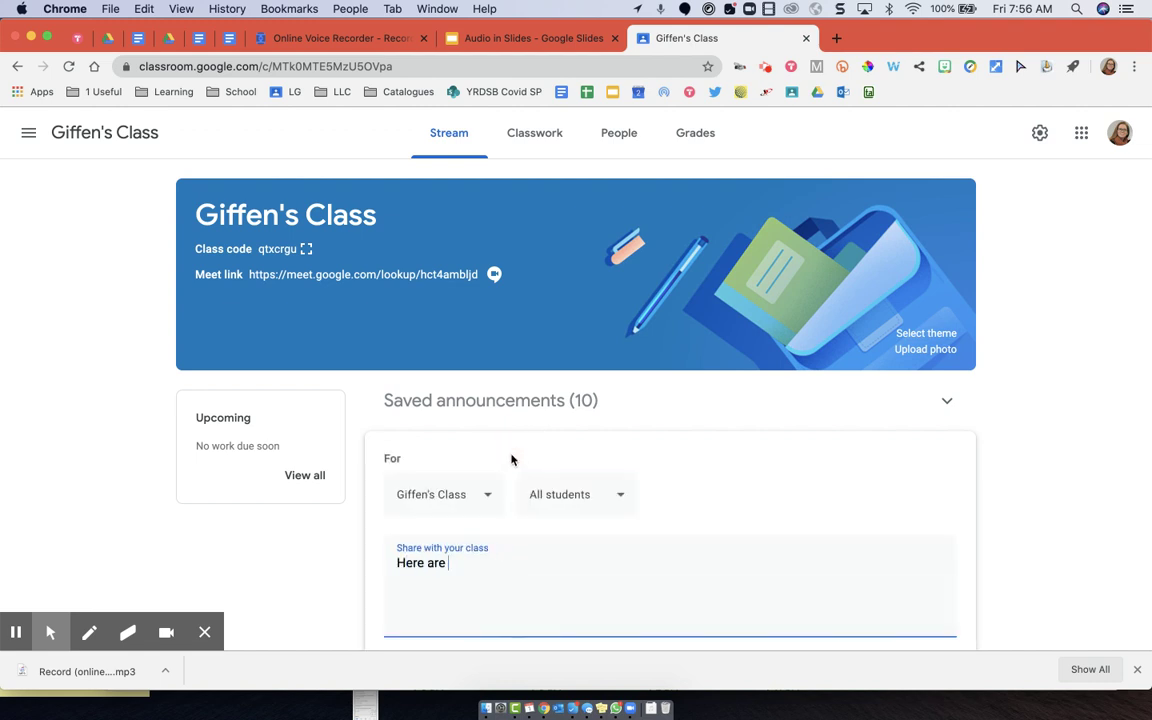
type("today's instruvc")
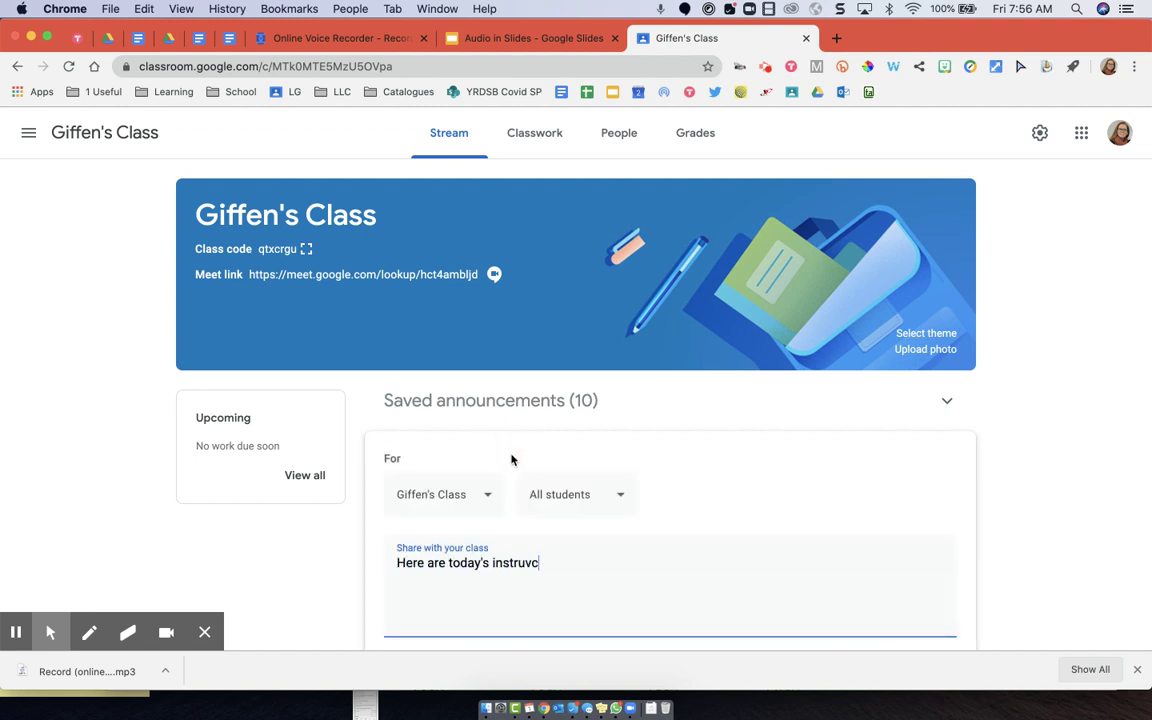
type("tions")
key("Left")
key("Left")
key("Left")
key("BackSpace")
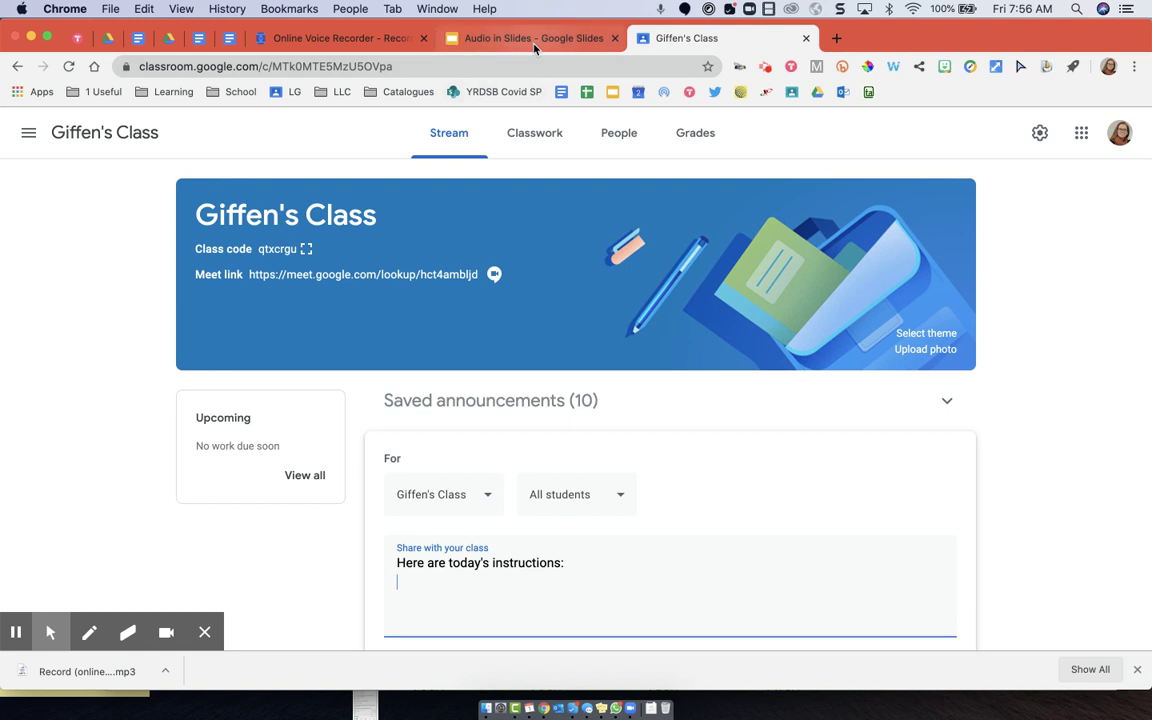
Step: Copy the slide's three task lines and paste them into the announcement
left_click(488, 38)
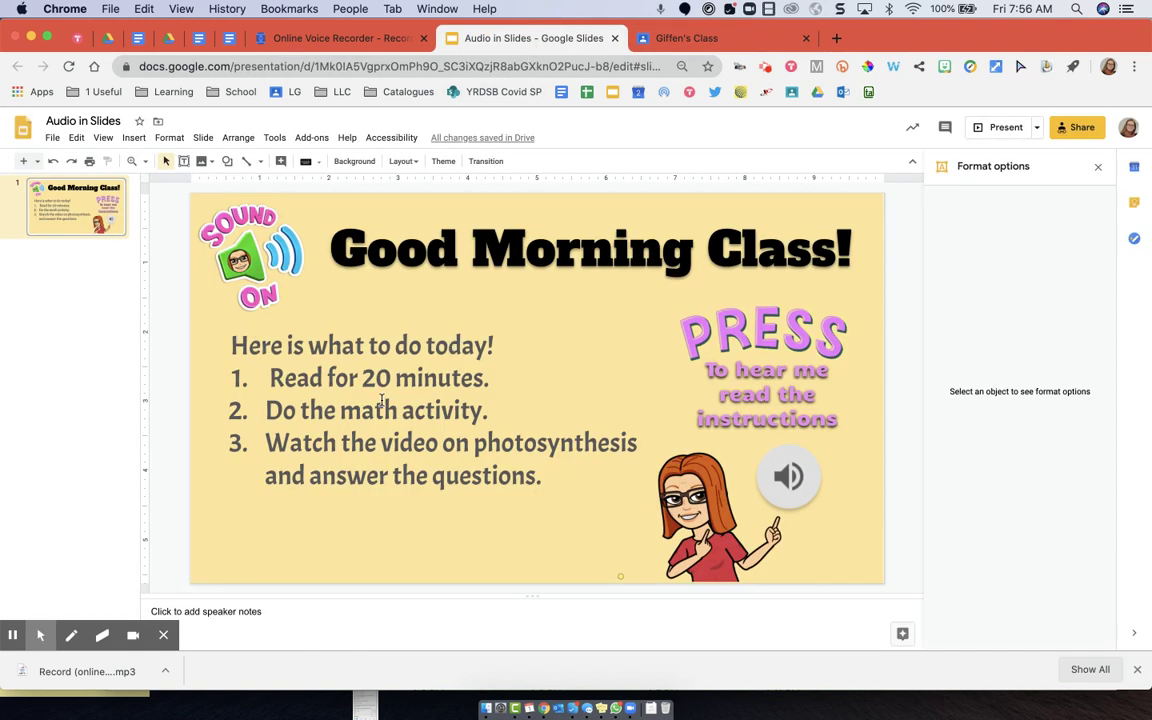
left_click_drag(268, 378, 560, 471)
key("super+c")
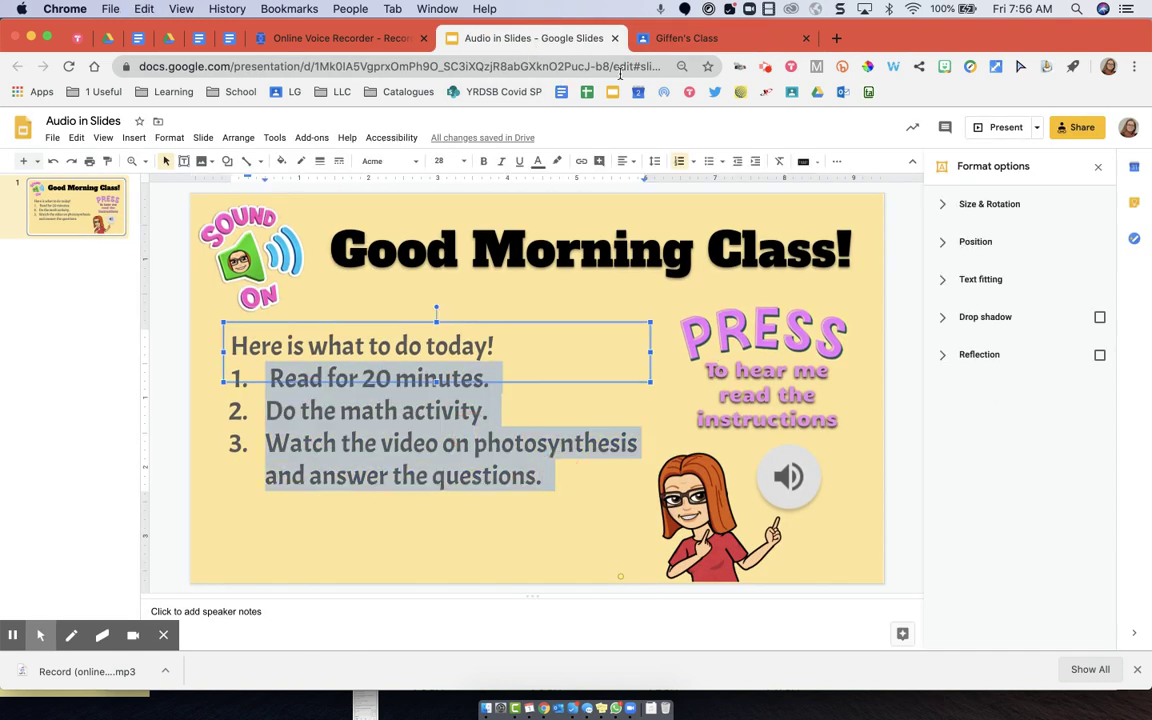
left_click(667, 42)
key("super+v")
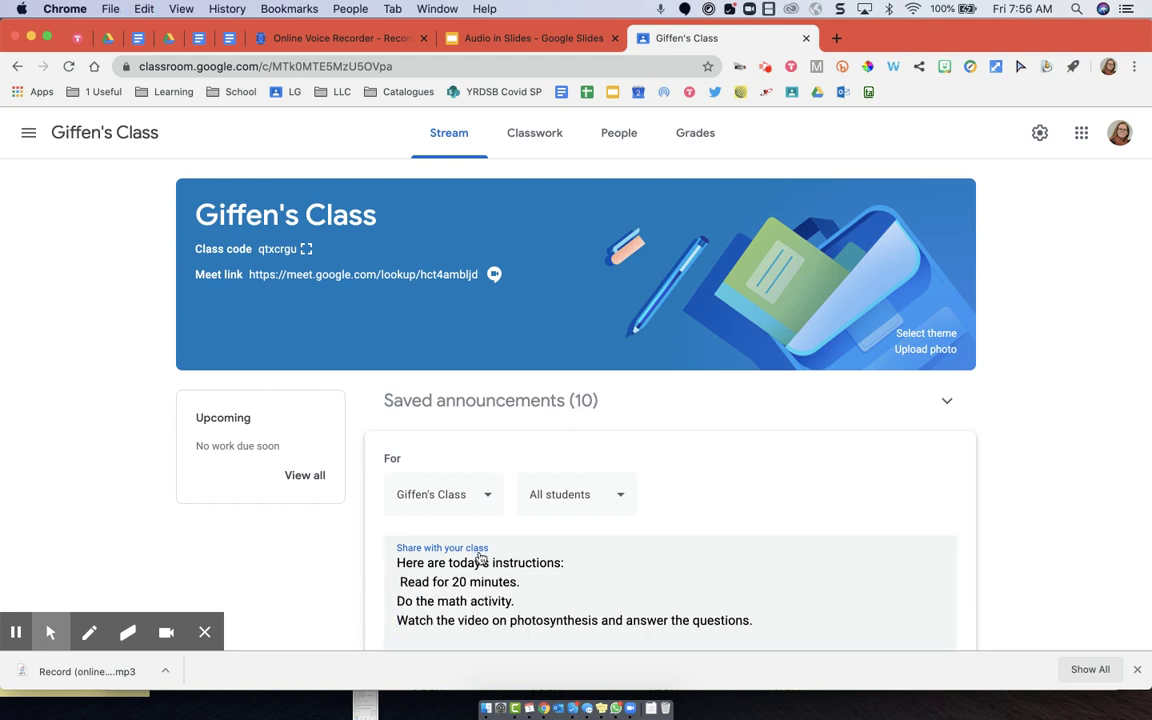
Step: Prefix each of the three pasted task lines with a dash
type("-")
key("Down")
type("-")
key("Down")
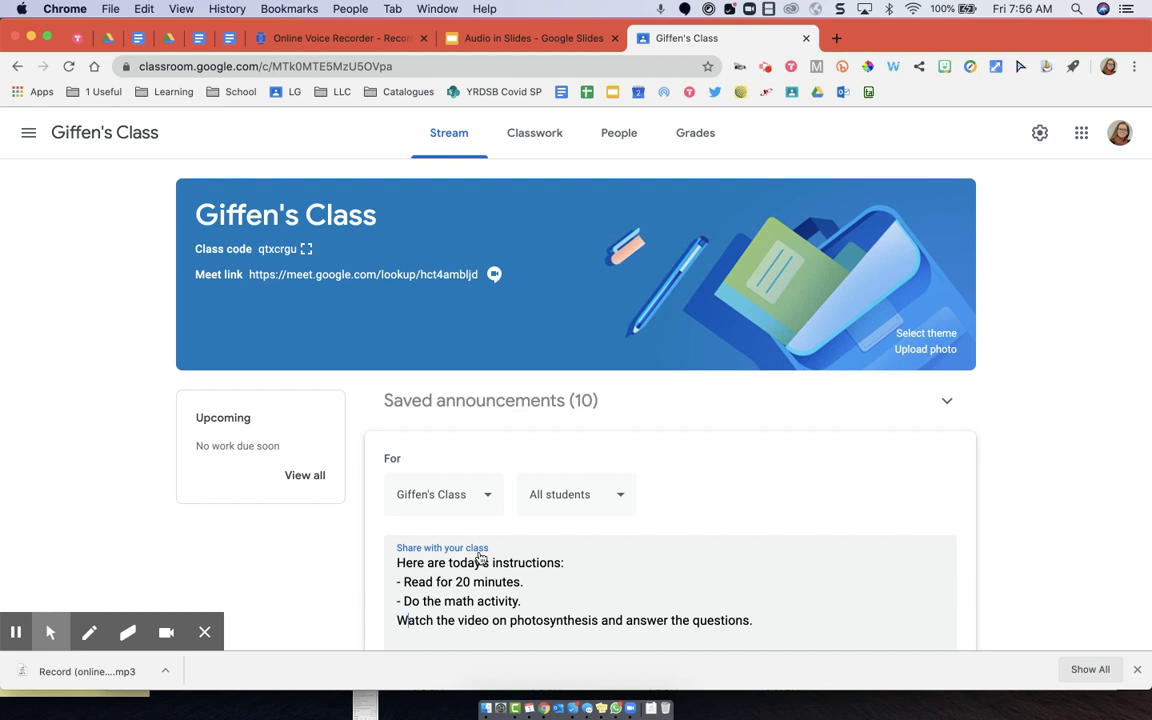
type("-")
scroll(527, 530, "down", 5)
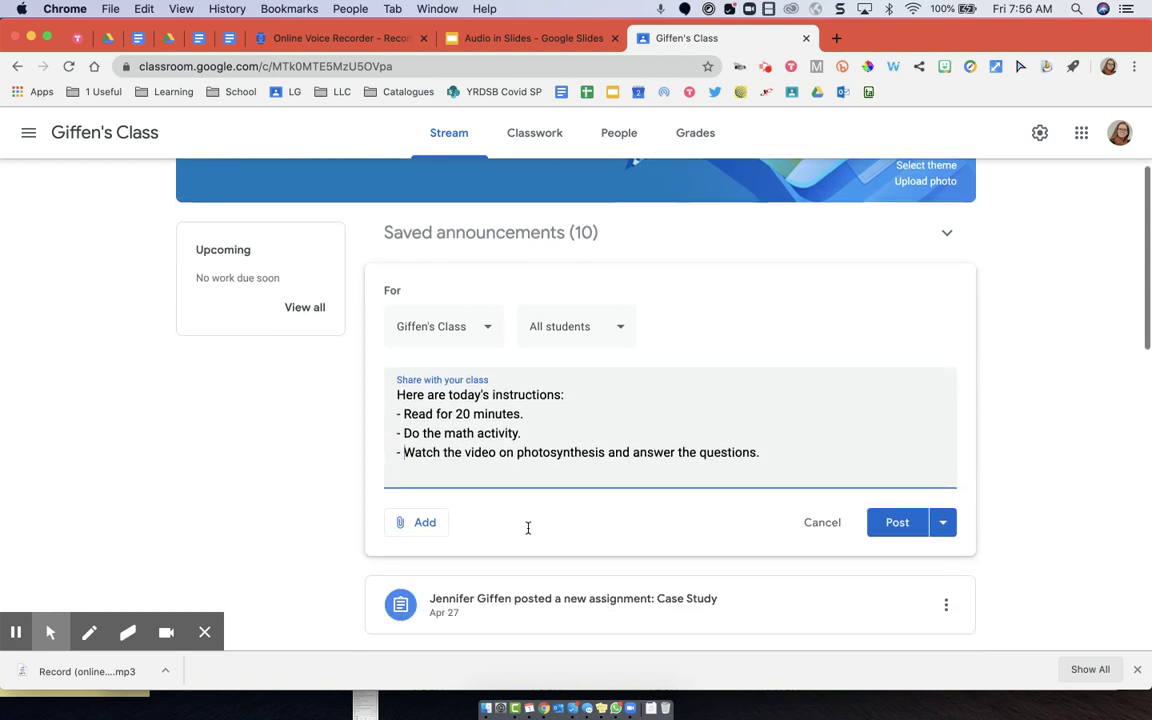
left_click(406, 505)
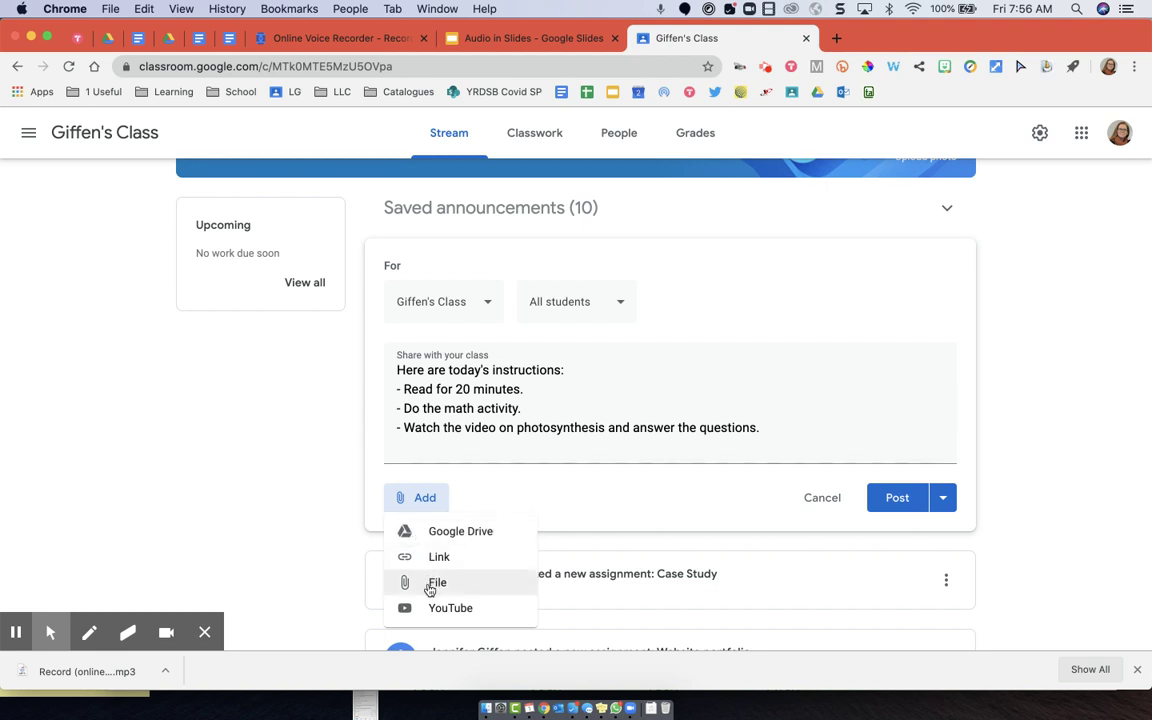
Step: Attach the Record mp3 from Google Drive and post the announcement to the class
left_click(430, 532)
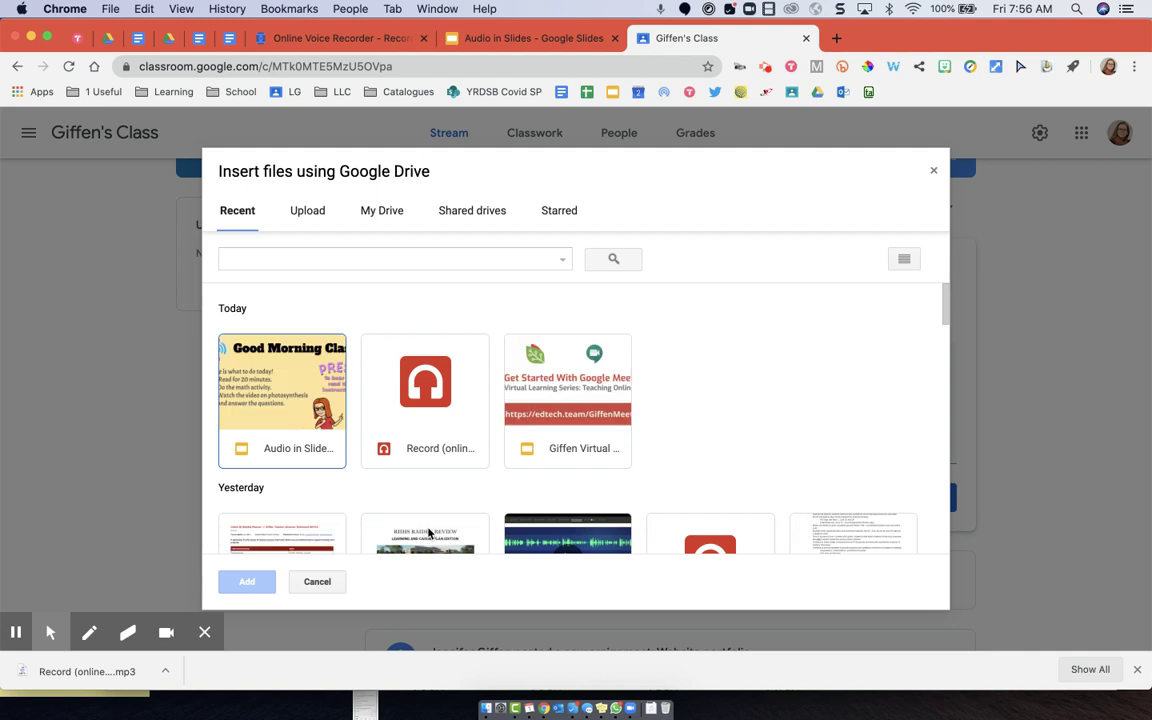
left_click(384, 366)
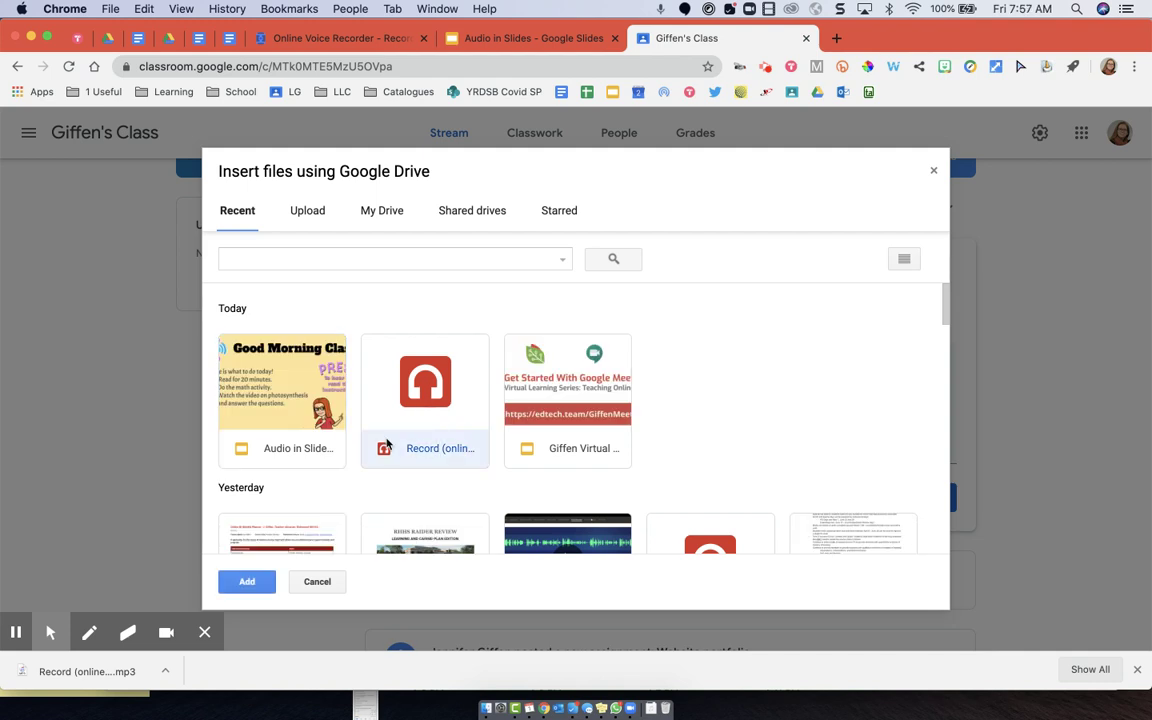
left_click(250, 582)
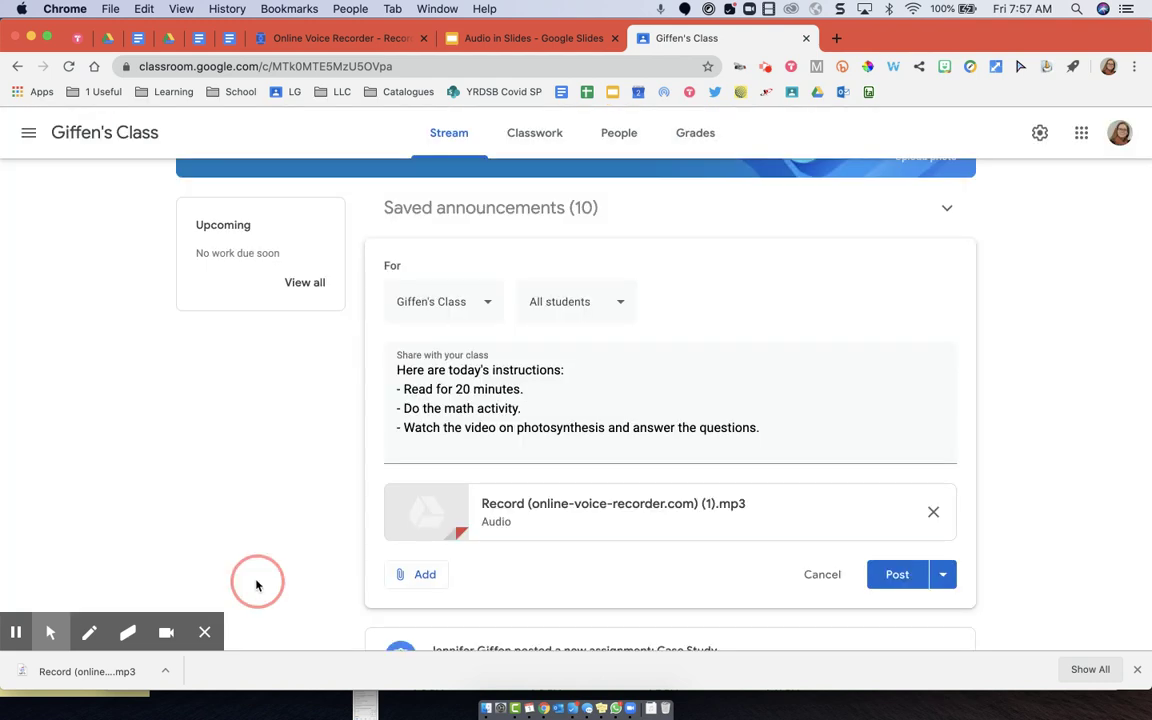
left_click(898, 576)
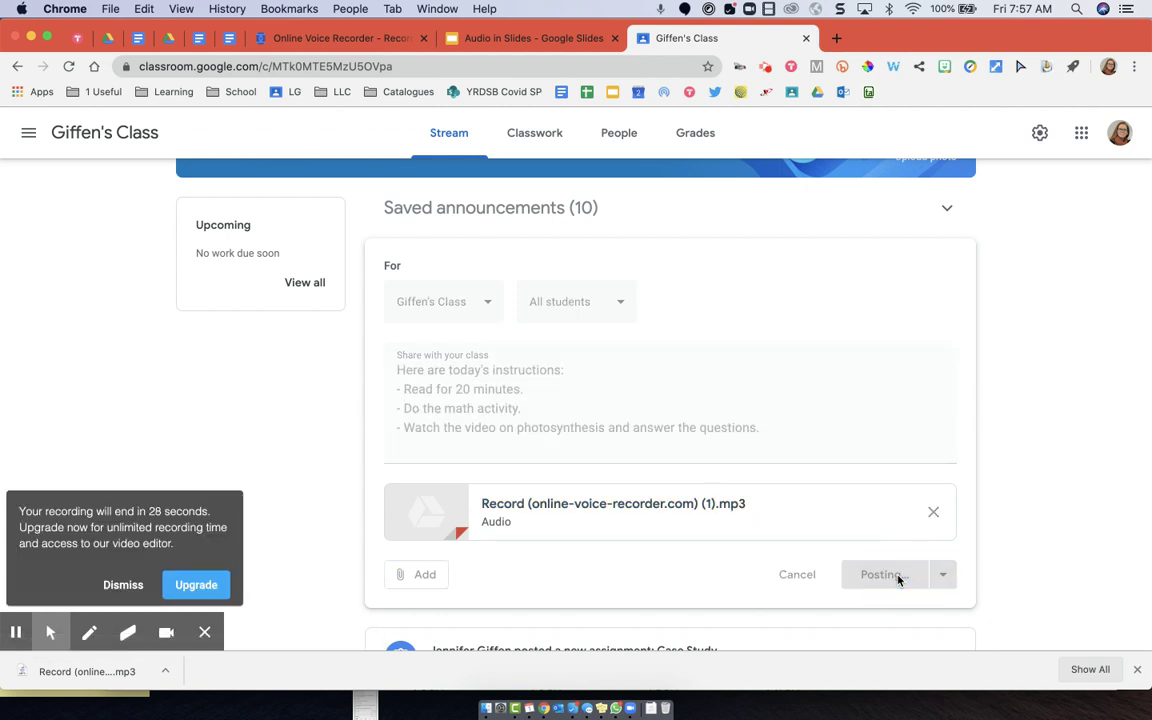